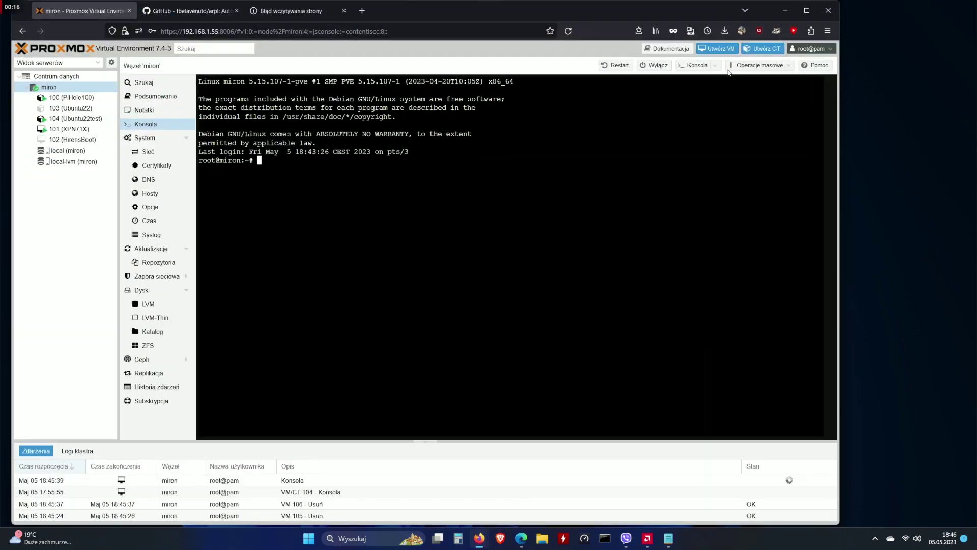
Start a new virtual machine on node miron with VM ID 105 and the name XPN7
left_click(728, 49)
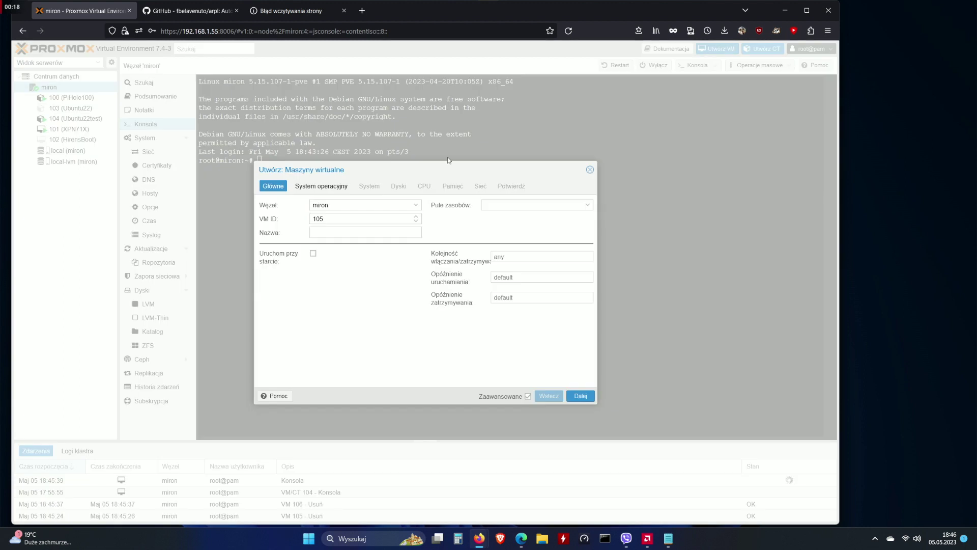
left_click(341, 222)
left_click_drag(333, 223, 316, 219)
left_click(329, 230)
left_click(580, 395)
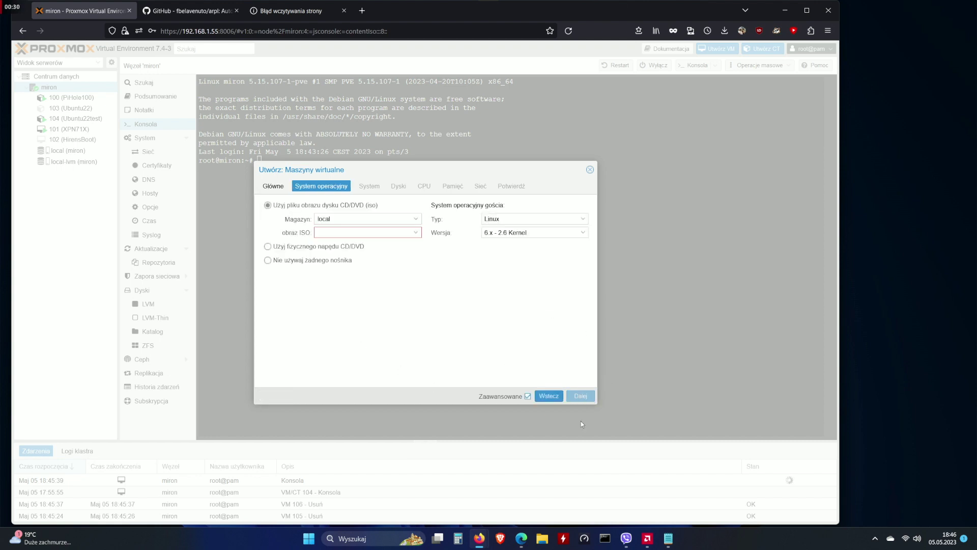
Configure the virtual machine without installation media, keep the default system settings, and delete its scsi0 disk
left_click(300, 262)
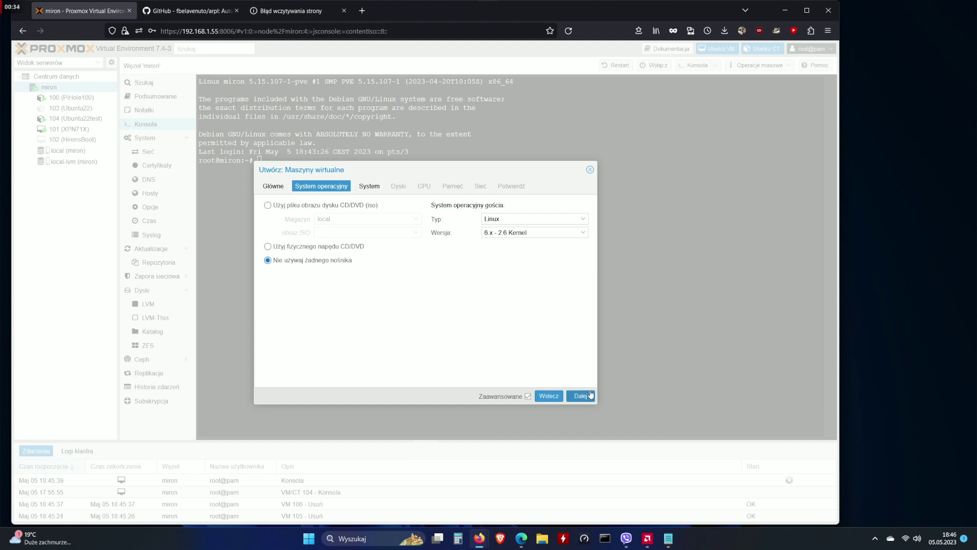
left_click(581, 396)
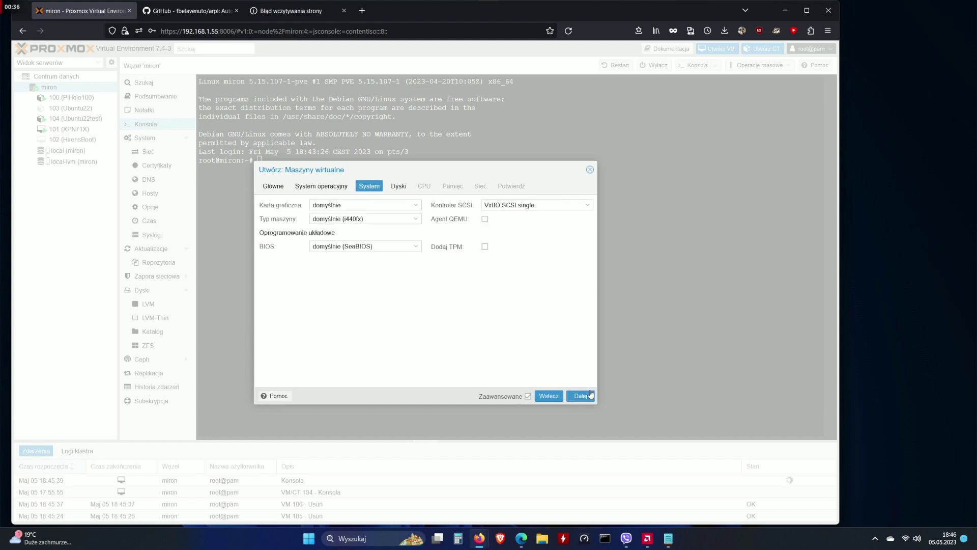
left_click(590, 395)
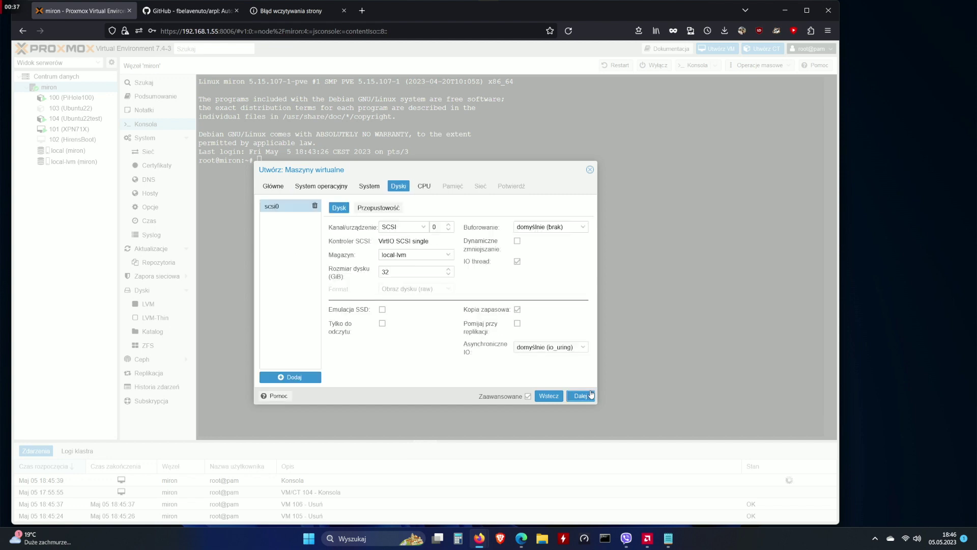
left_click(315, 206)
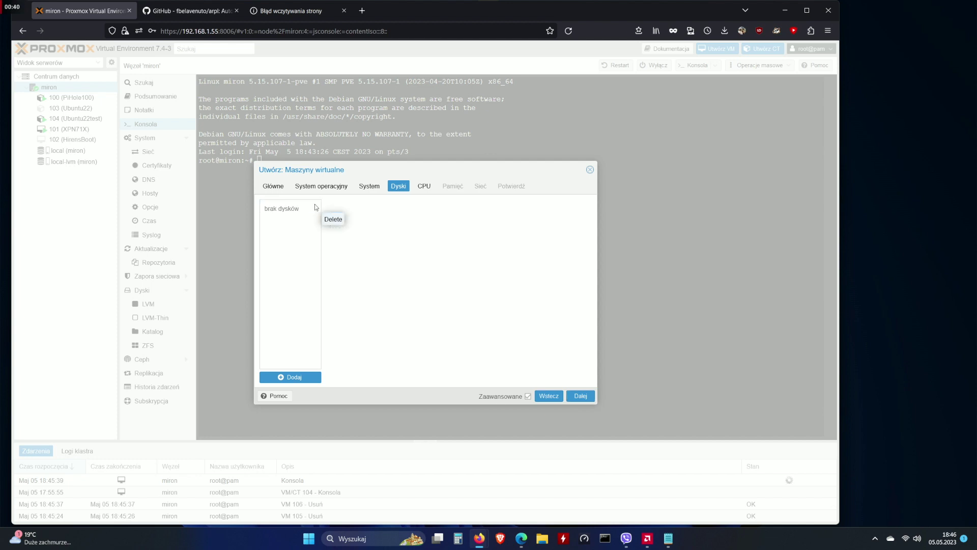
left_click(581, 396)
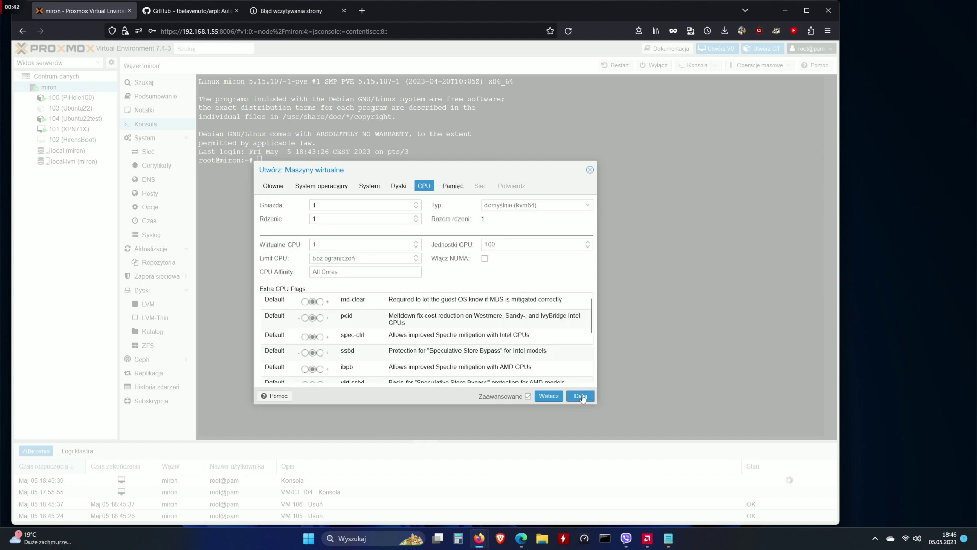
Assign 2 CPU cores to the virtual machine and accept the default 2048 MiB of memory
double_click(345, 216)
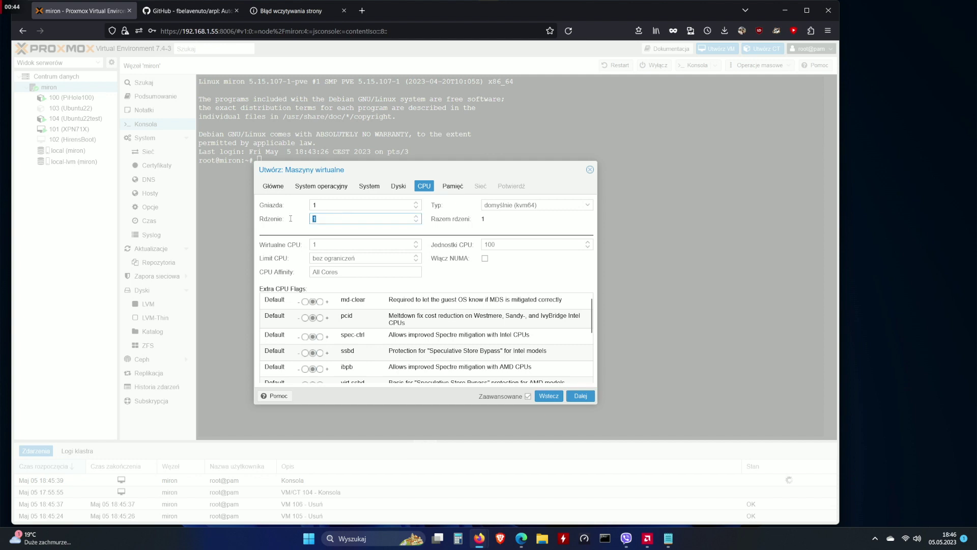
left_click(581, 395)
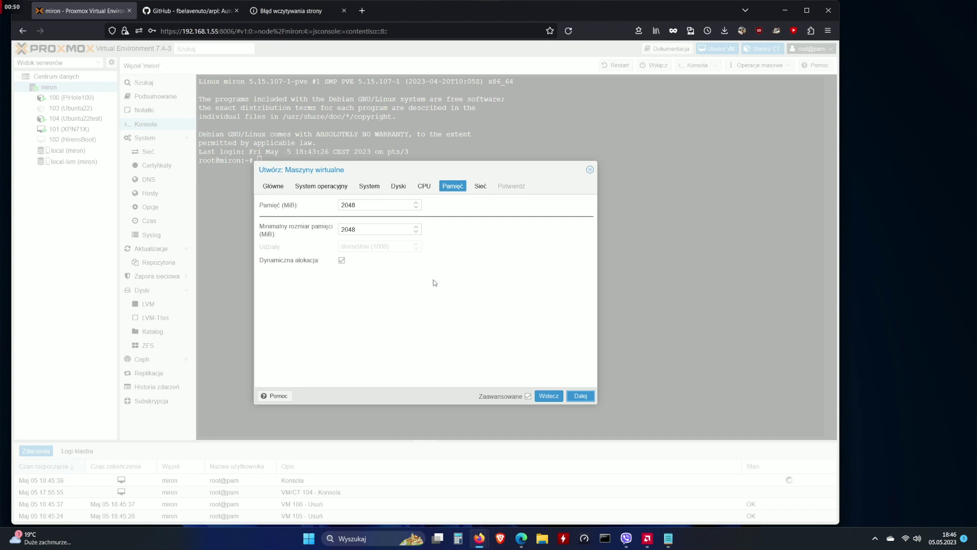
left_click(582, 397)
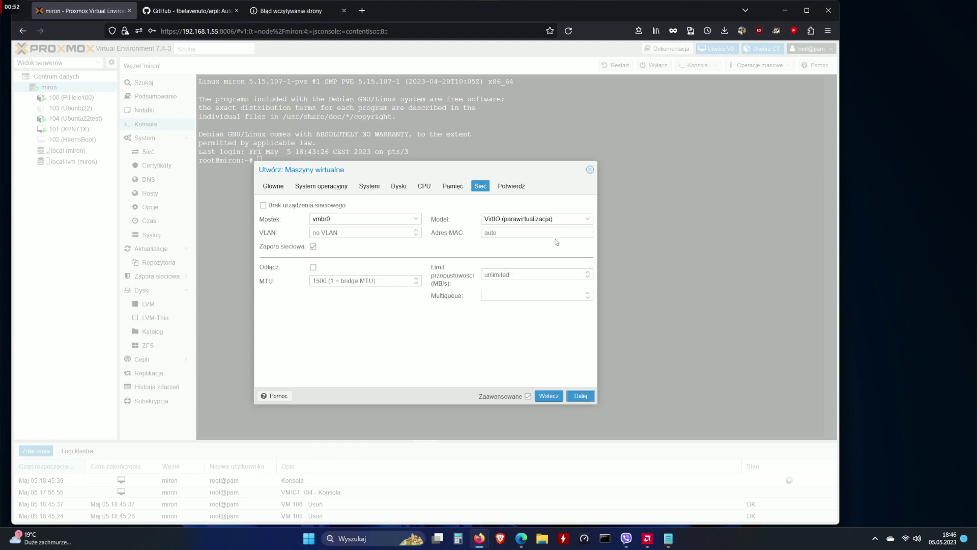
Set the network card model to Intel E1000 and finish creating the virtual machine
left_click(586, 218)
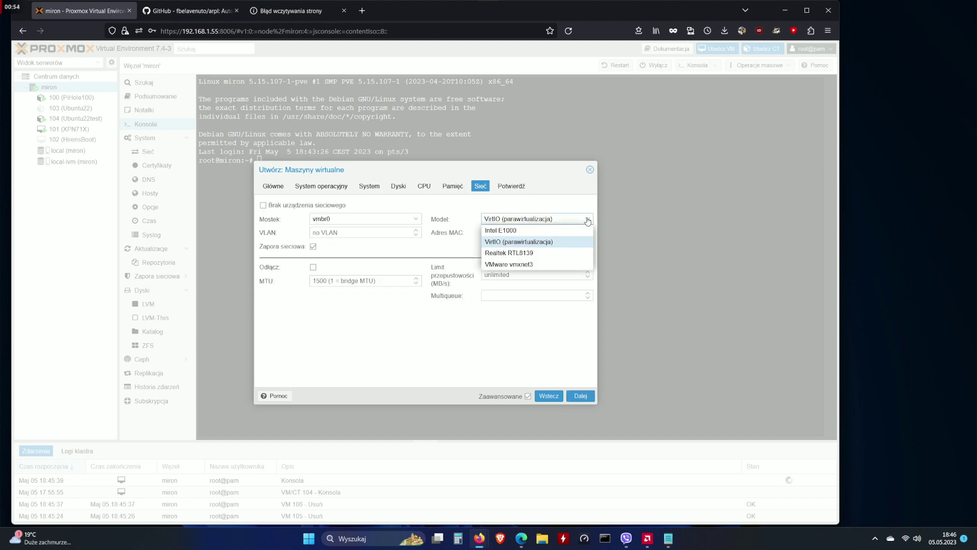
left_click(518, 232)
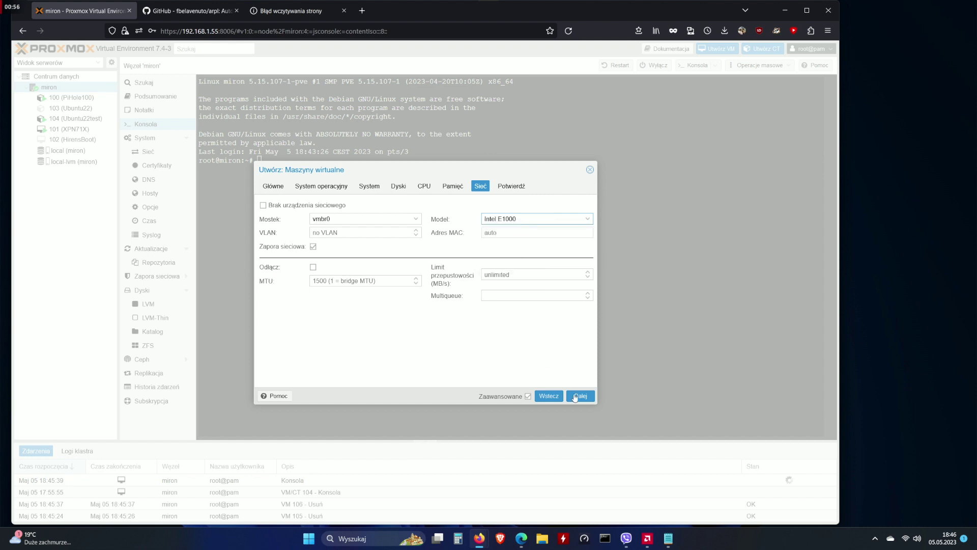
left_click(579, 396)
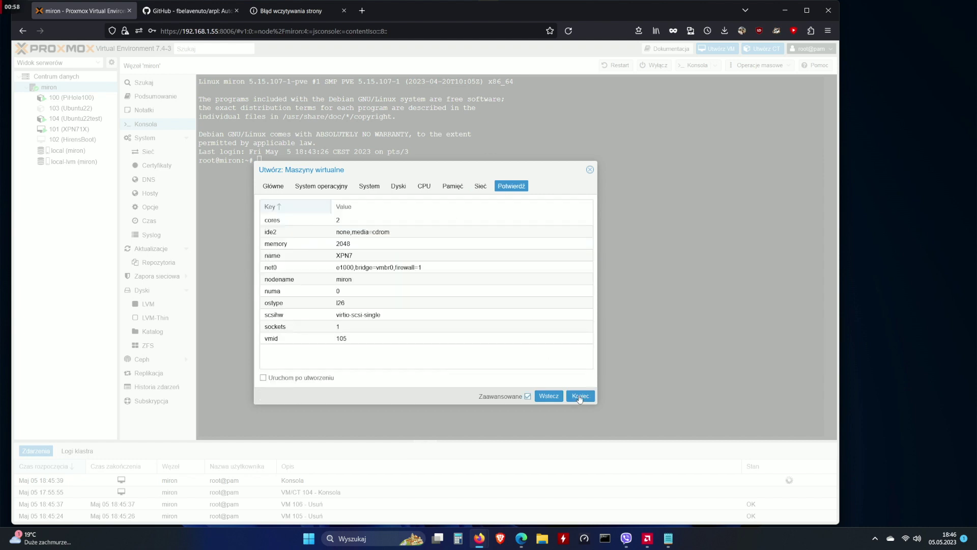
left_click(579, 397)
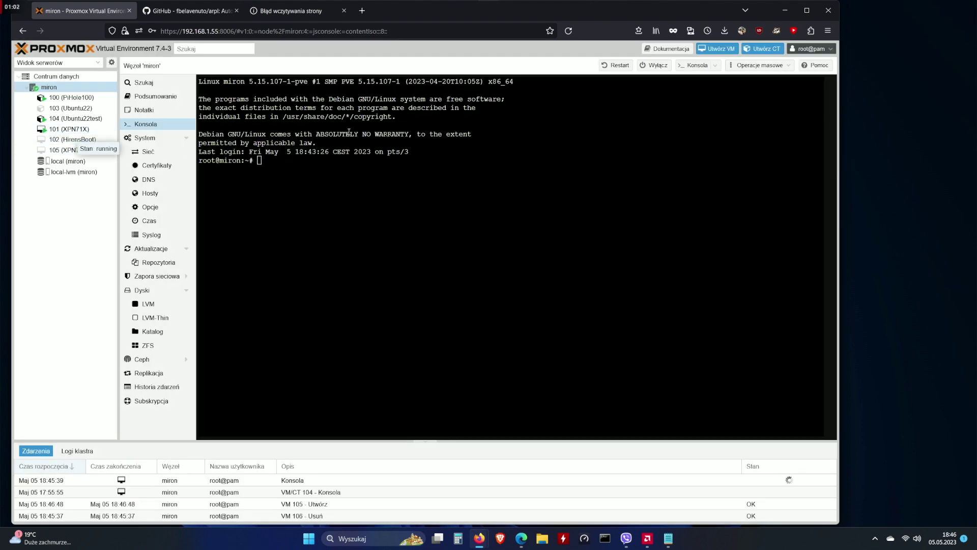
Download arpl-1.1-beta2a.img.zip from the latest release of the fbelavenuto/arpl repository on GitHub
left_click(193, 11)
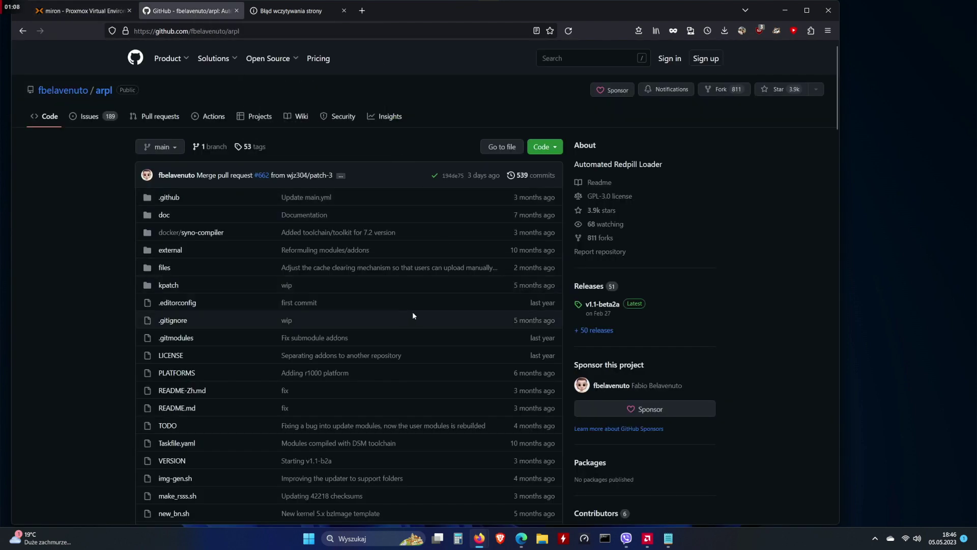
left_click(595, 304)
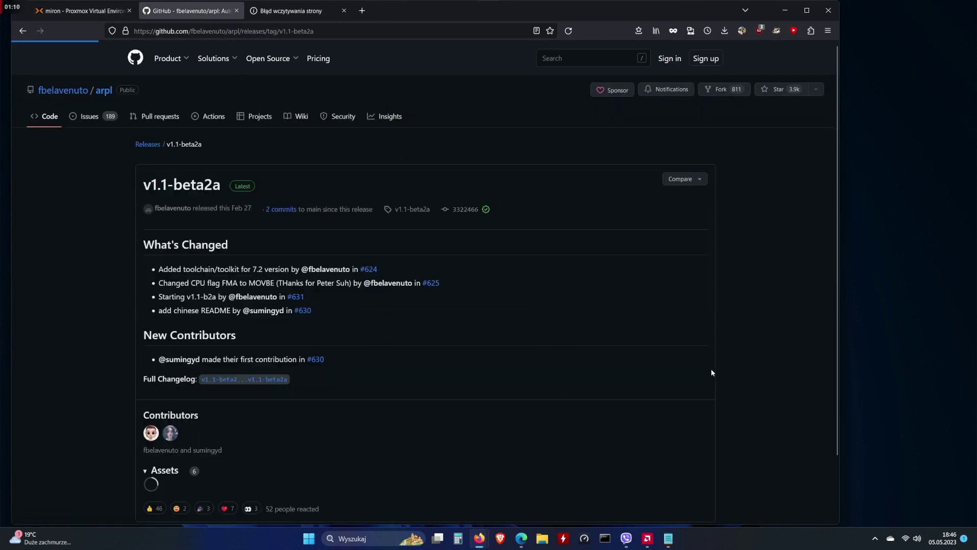
scroll(117, 341, "down", 3)
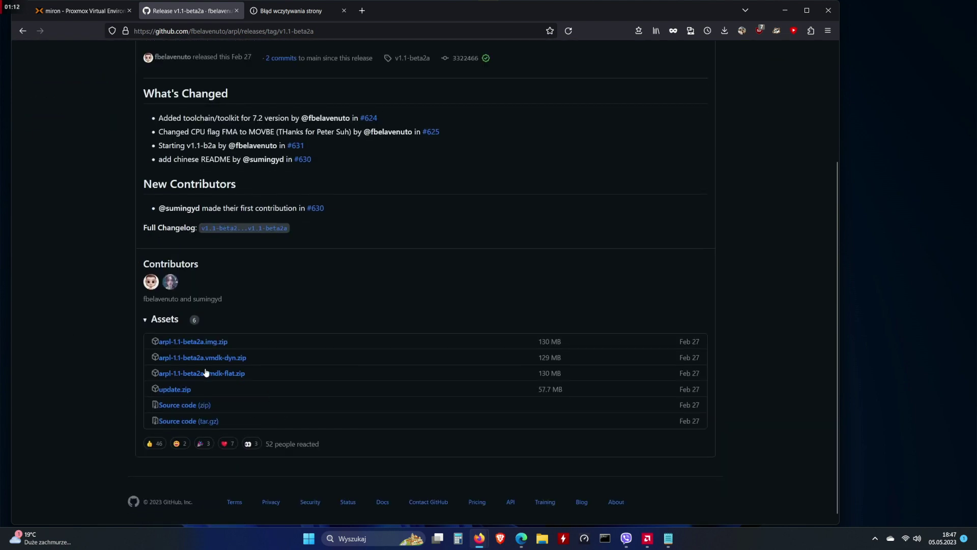
left_click(194, 344)
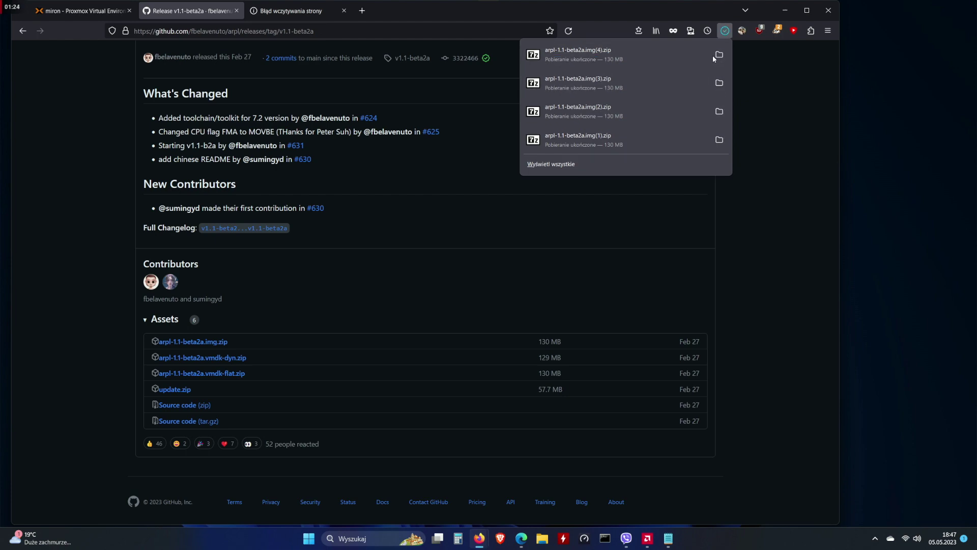
Extract arpl.img from the newly downloaded archive to the desktop and close the archive and downloads folder windows
left_click(715, 55)
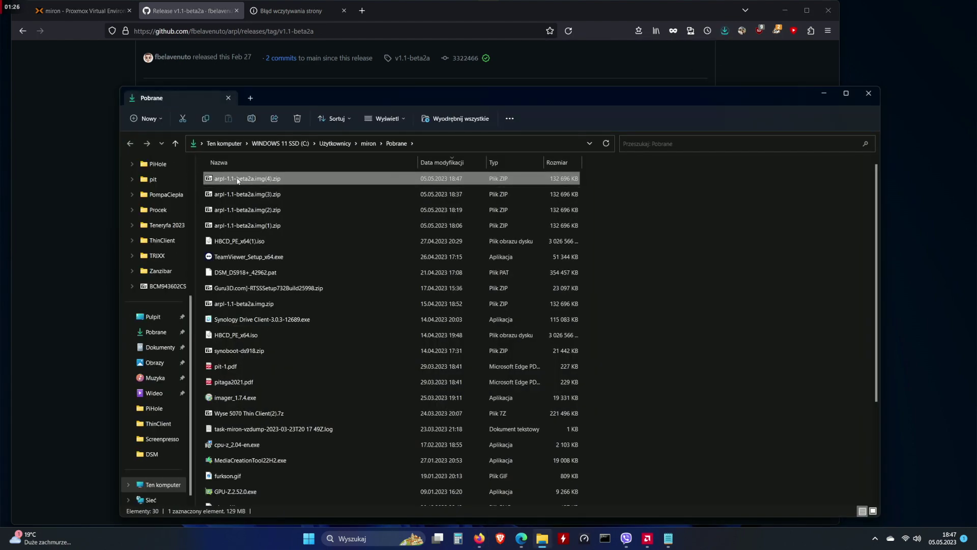
double_click(237, 179)
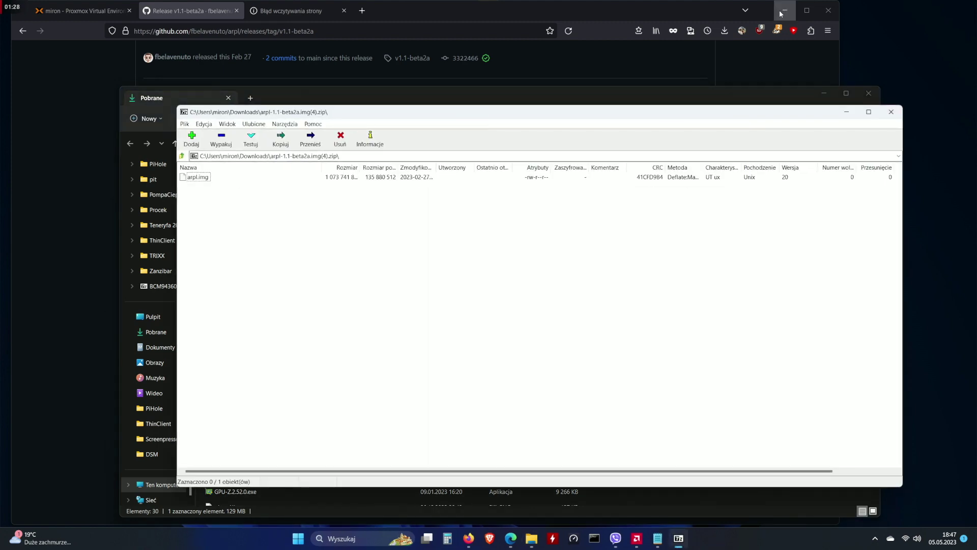
left_click(784, 10)
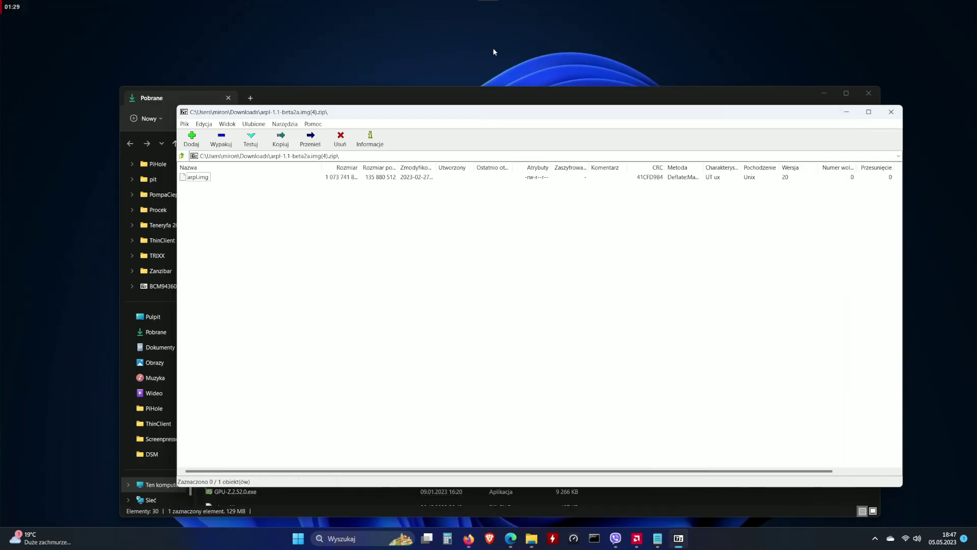
left_click(195, 178)
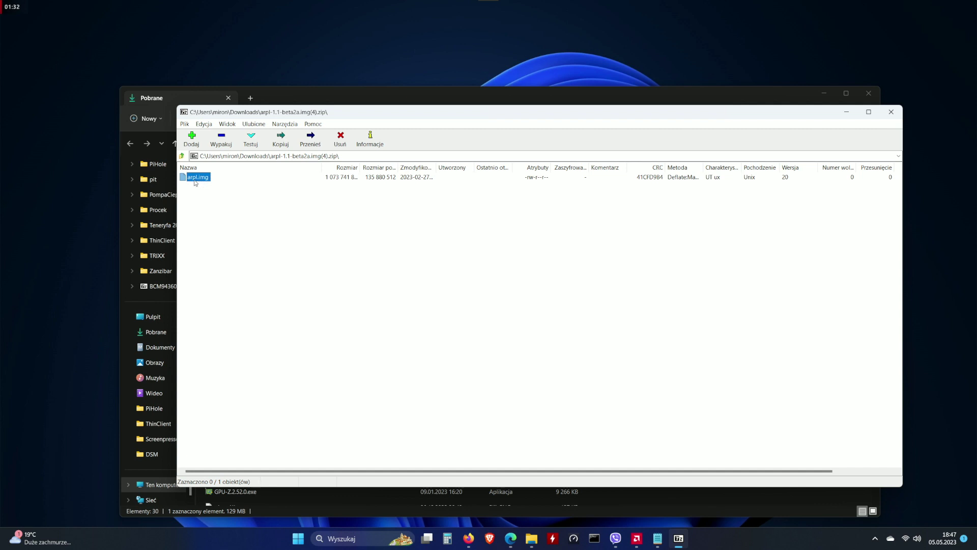
left_click_drag(202, 181, 62, 199)
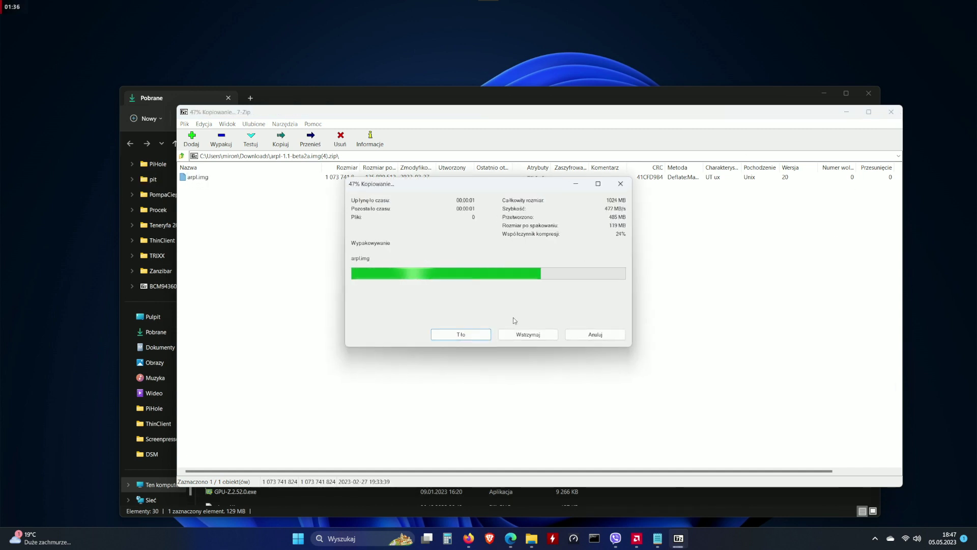
left_click(458, 220)
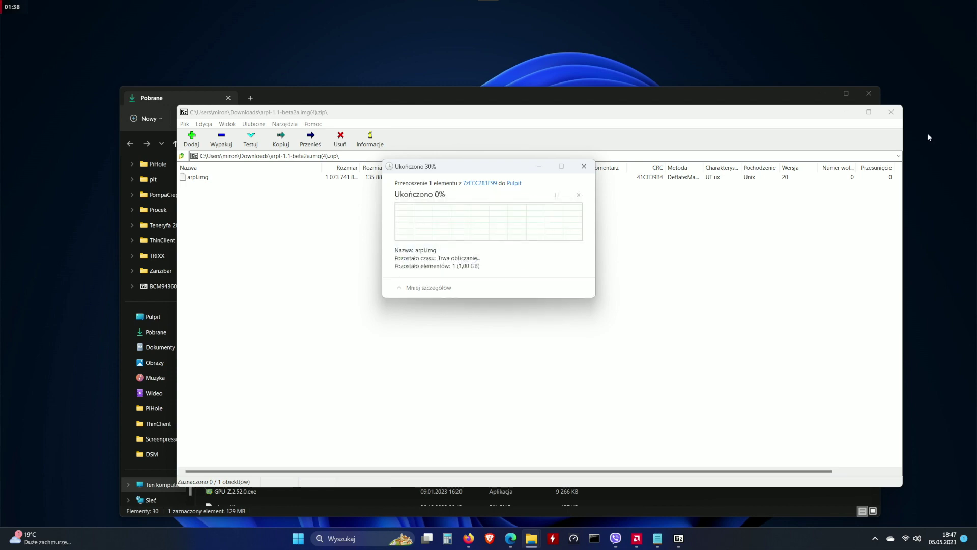
left_click(892, 113)
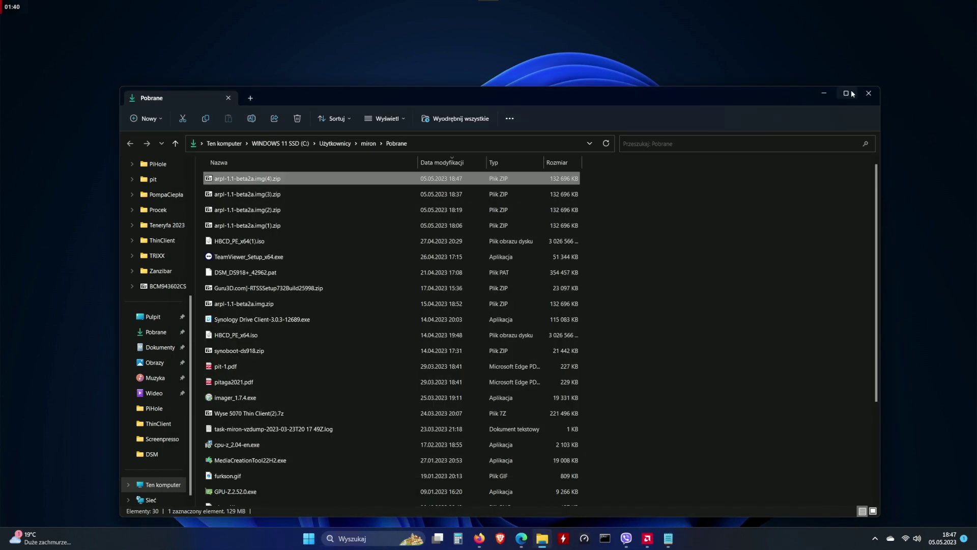
left_click(871, 95)
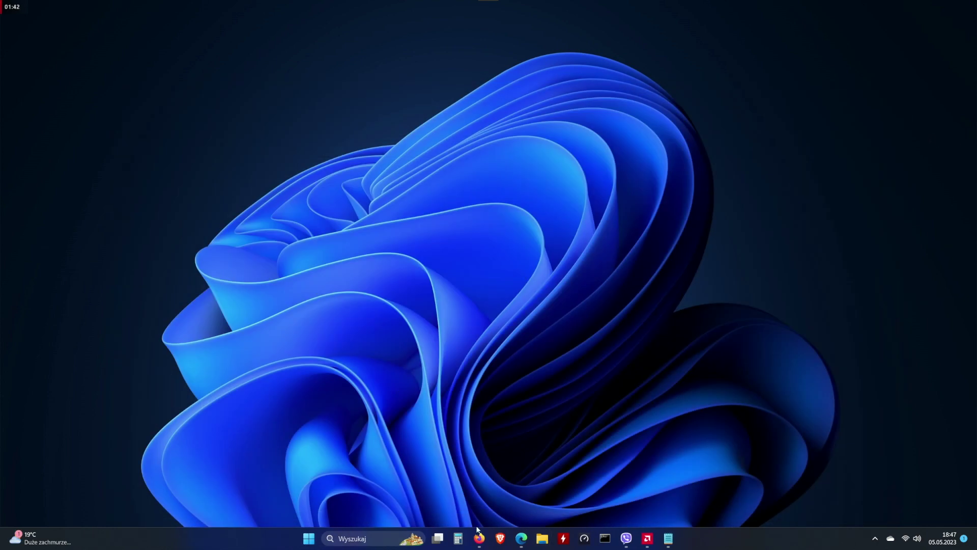
Return to Firefox, close the GitHub release page, and switch back to the Proxmox page
mouse_move(479, 535)
left_click(535, 451)
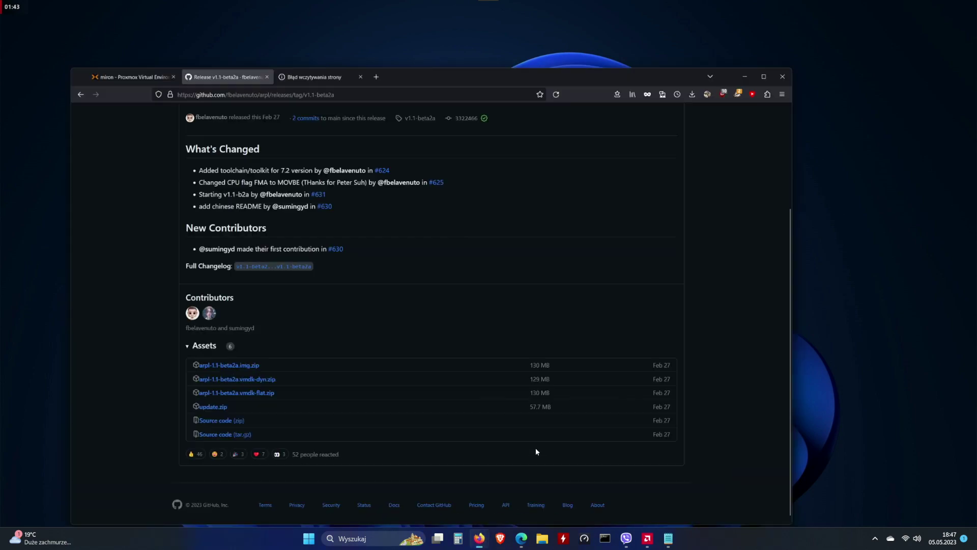
left_click(238, 11)
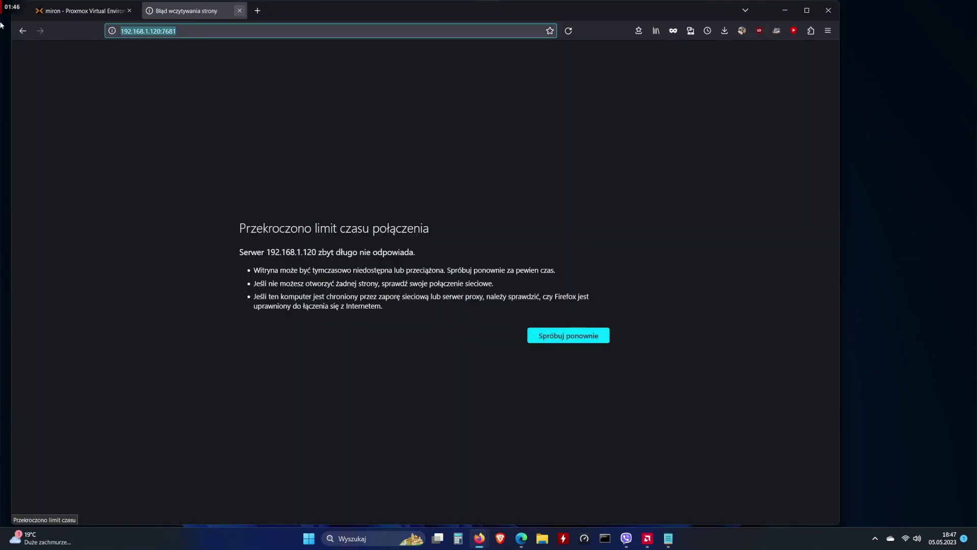
left_click(78, 11)
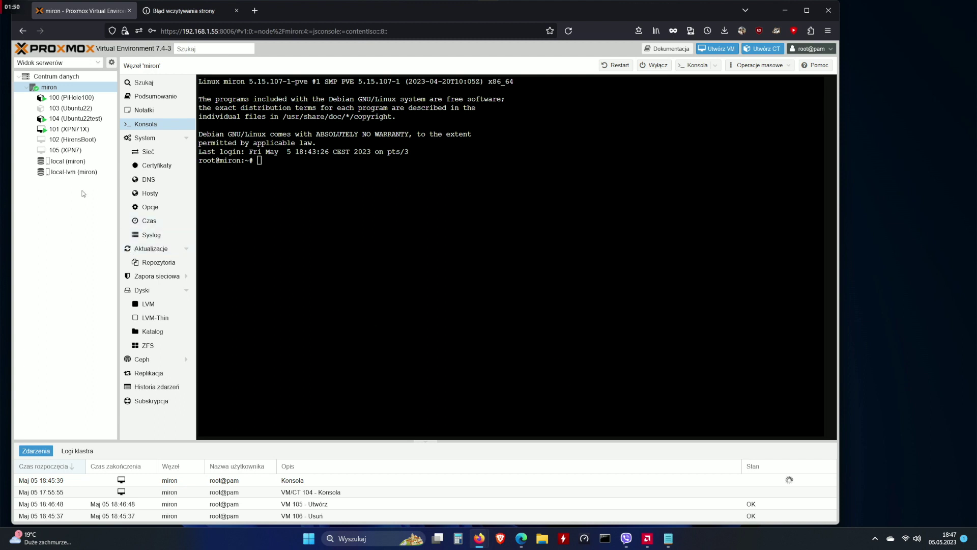
Examine the ISO images in the local storage and the file selection of its upload dialog without uploading anything
left_click(54, 161)
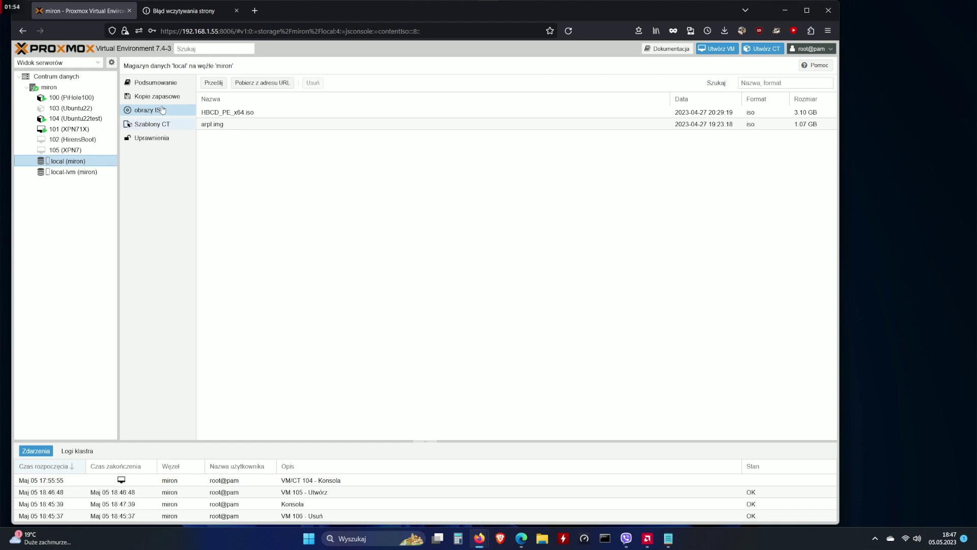
left_click(212, 83)
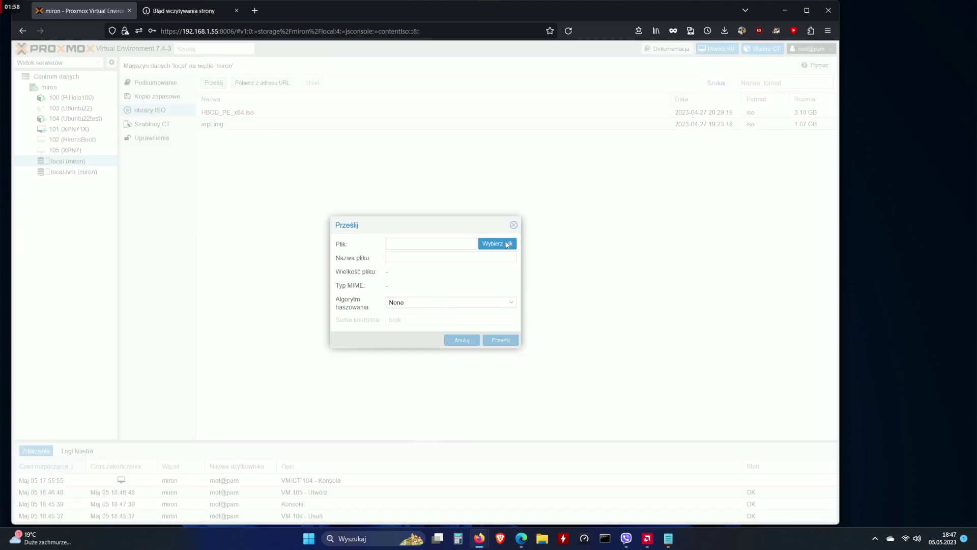
left_click(507, 244)
mouse_move(489, 3)
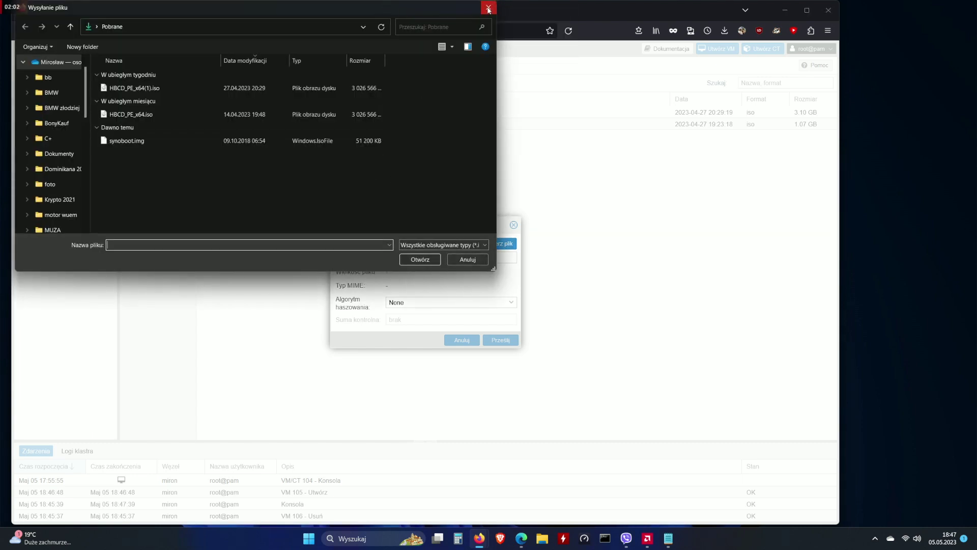
left_click(489, 9)
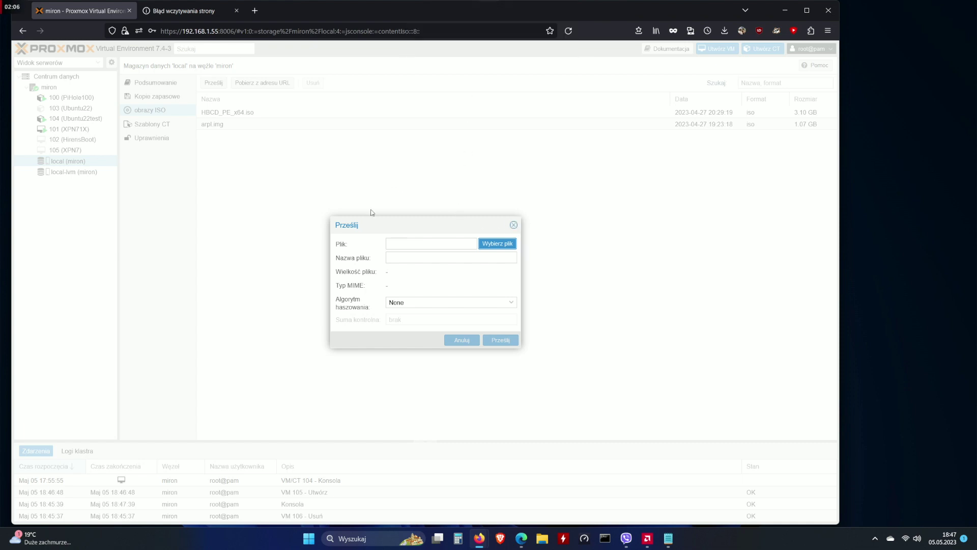
key("Escape")
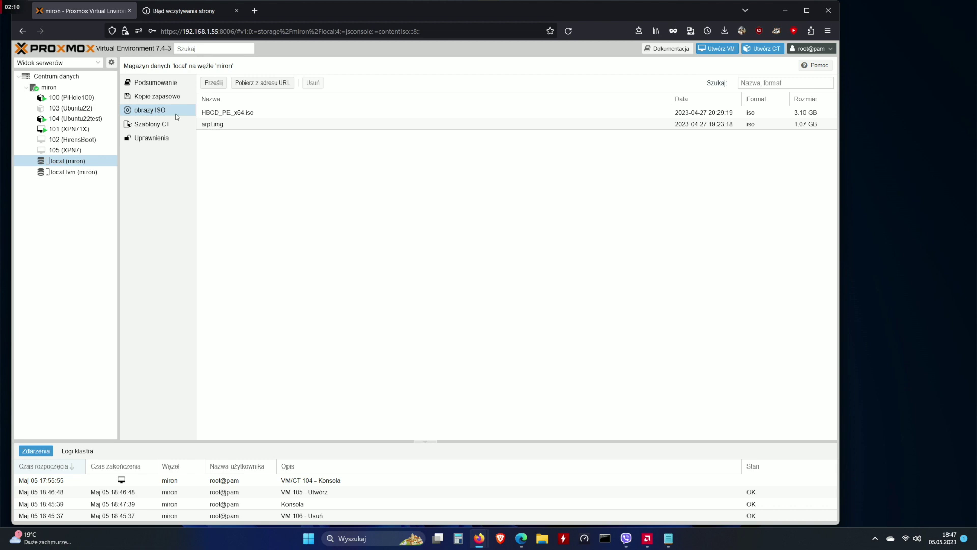
With the miron node's console open, switch to Notepad, set the VM ID in the qm importdisk command to 105, copy the command and save the file
left_click(52, 90)
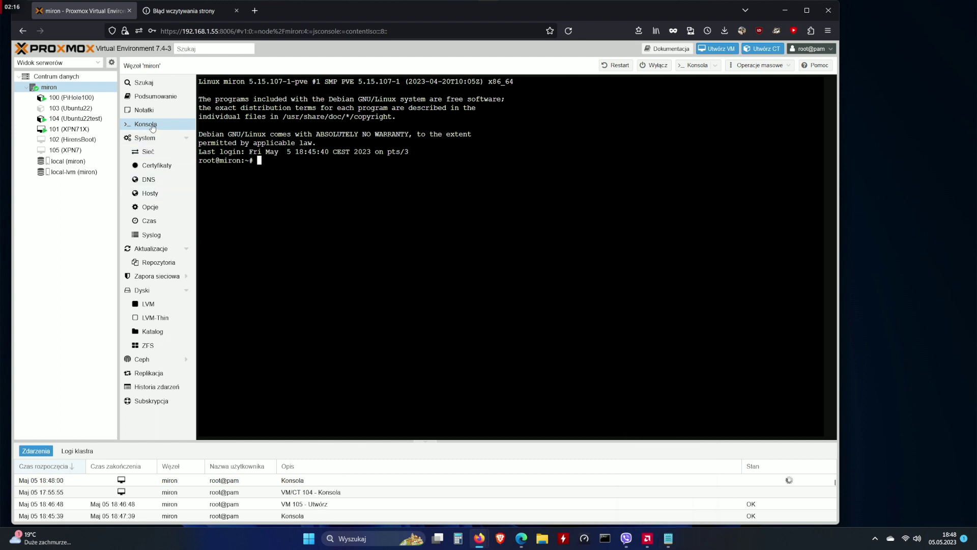
left_click(667, 538)
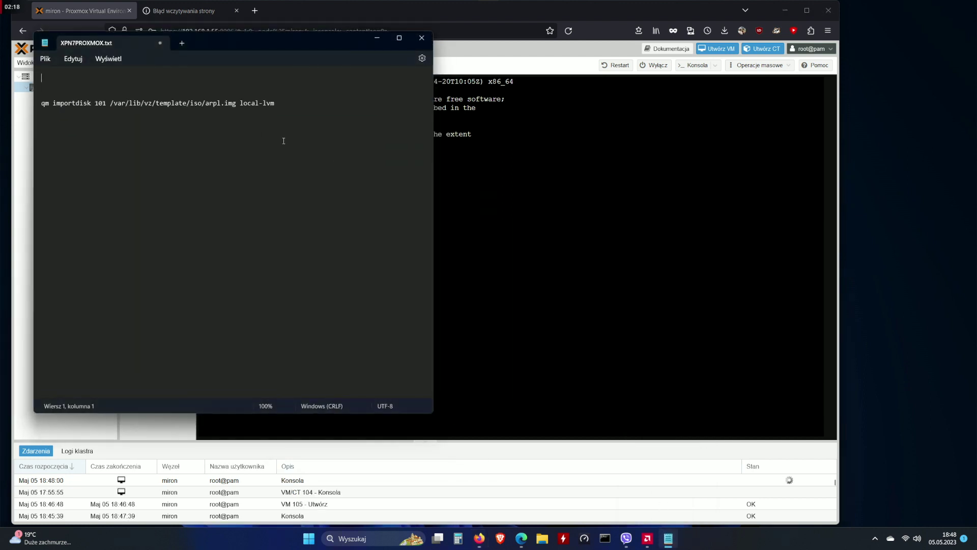
left_click(278, 103)
left_click_drag(105, 108, 108, 107)
type("5")
left_click_drag(305, 110, 79, 88)
key("ctrl+c")
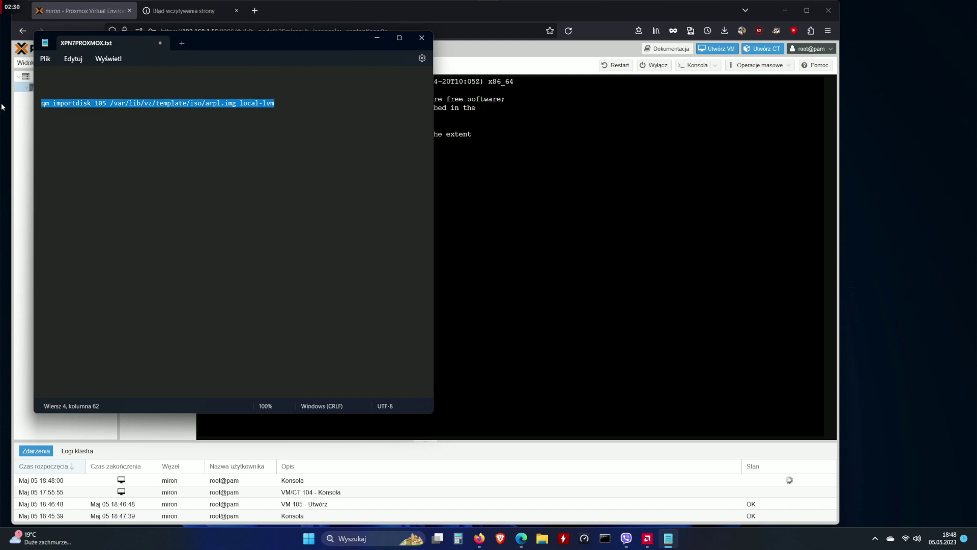
left_click(422, 38)
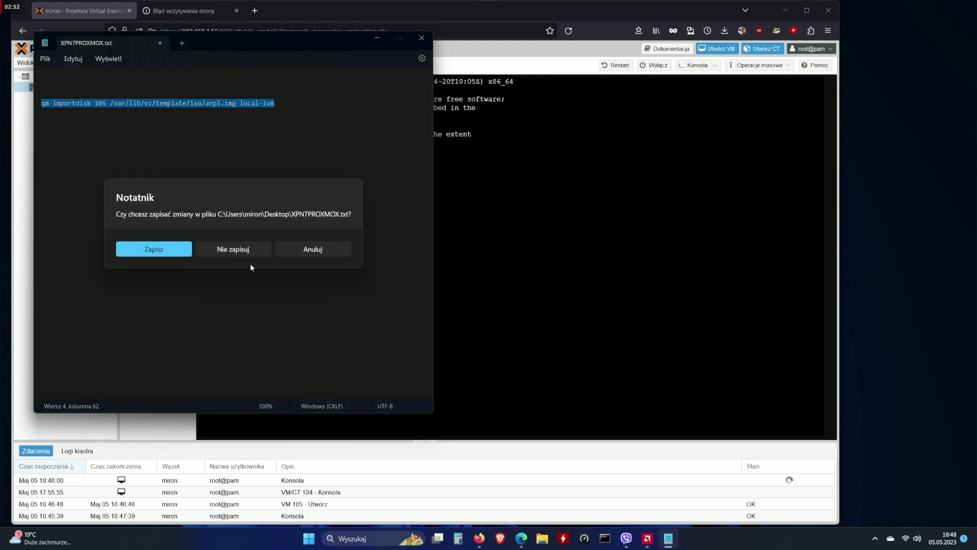
left_click(166, 246)
Run the command qm importdisk 105 /var/lib/vz/template/iso/arpl.img local-lvm in the miron node's console
right_click(389, 263)
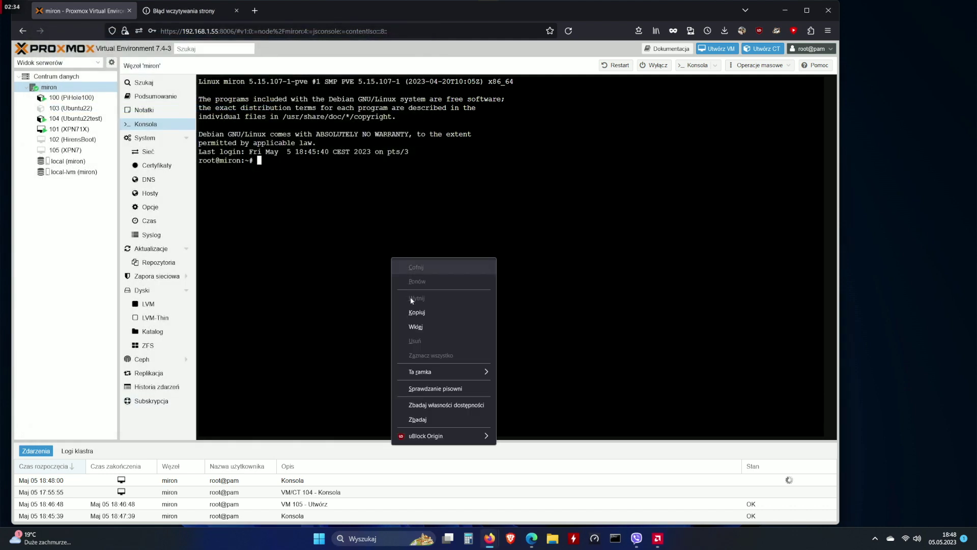
left_click(427, 328)
key("Return")
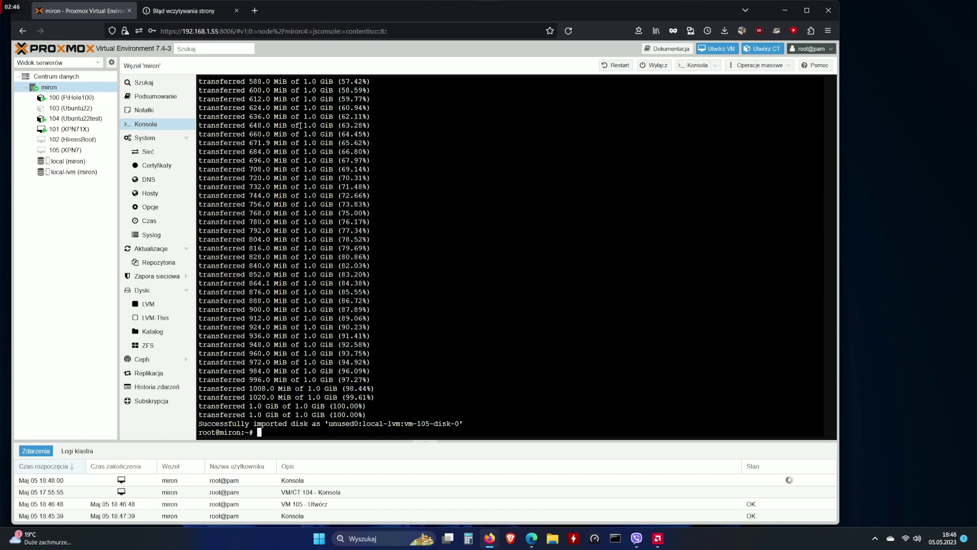
Attach the unused disk vm-105-disk-0 to virtual machine 105 (XPN7) as SATA device 0
left_click(67, 150)
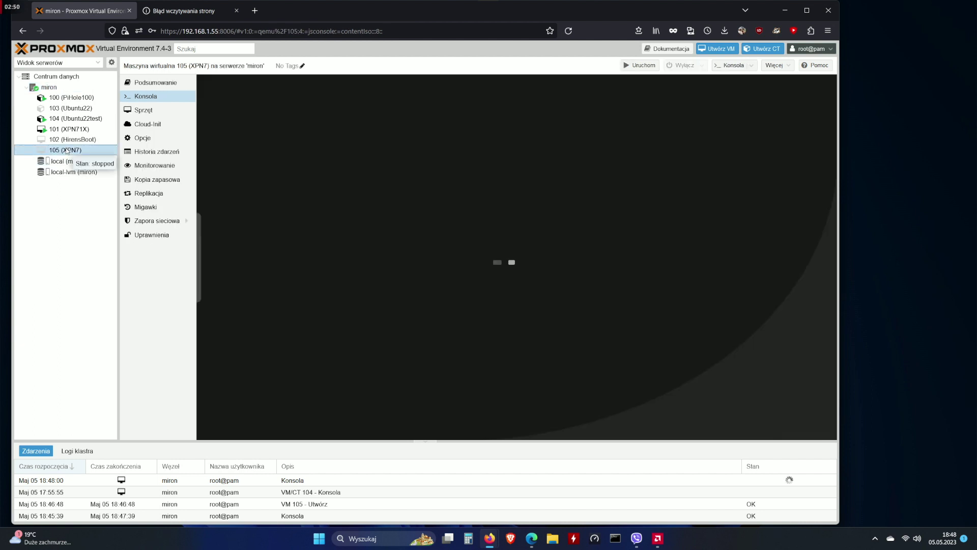
left_click(136, 113)
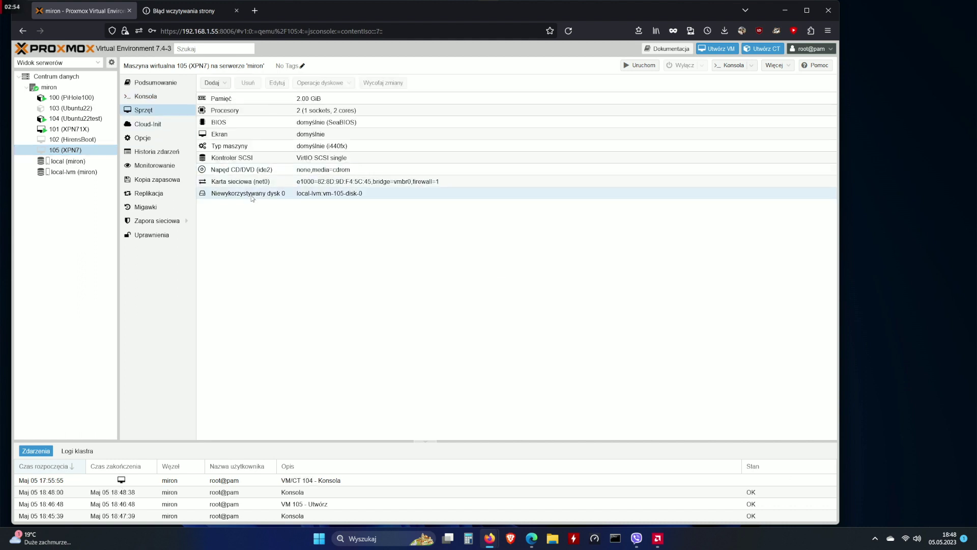
double_click(312, 195)
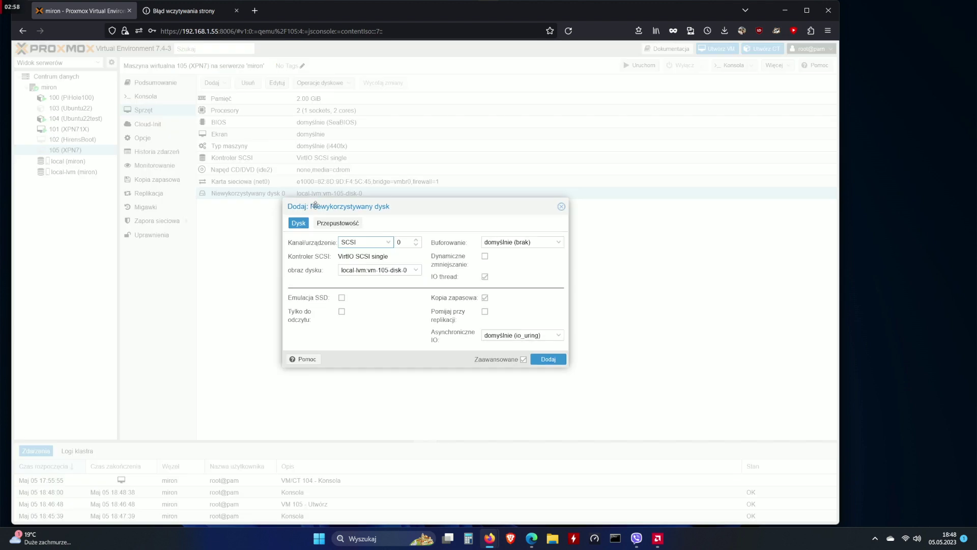
left_click(389, 243)
left_click(362, 265)
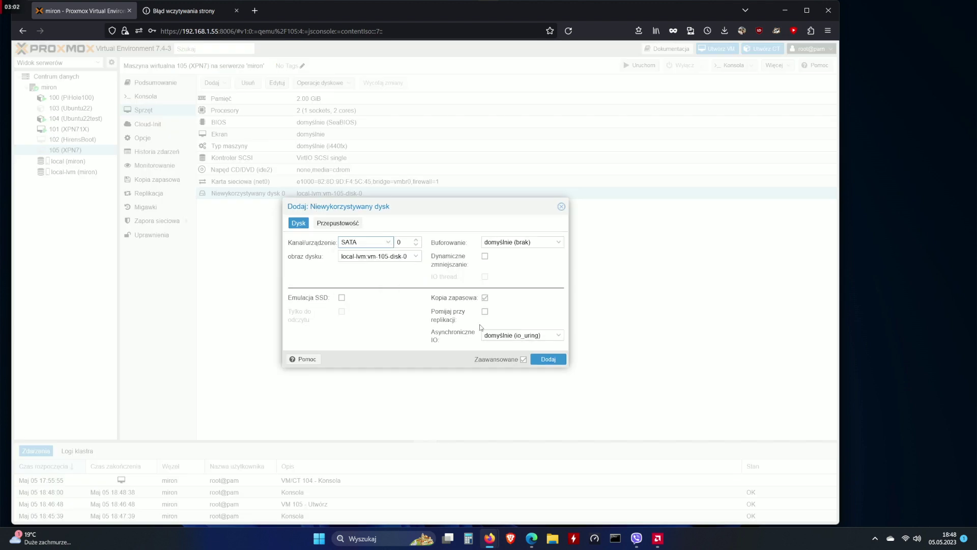
left_click(556, 361)
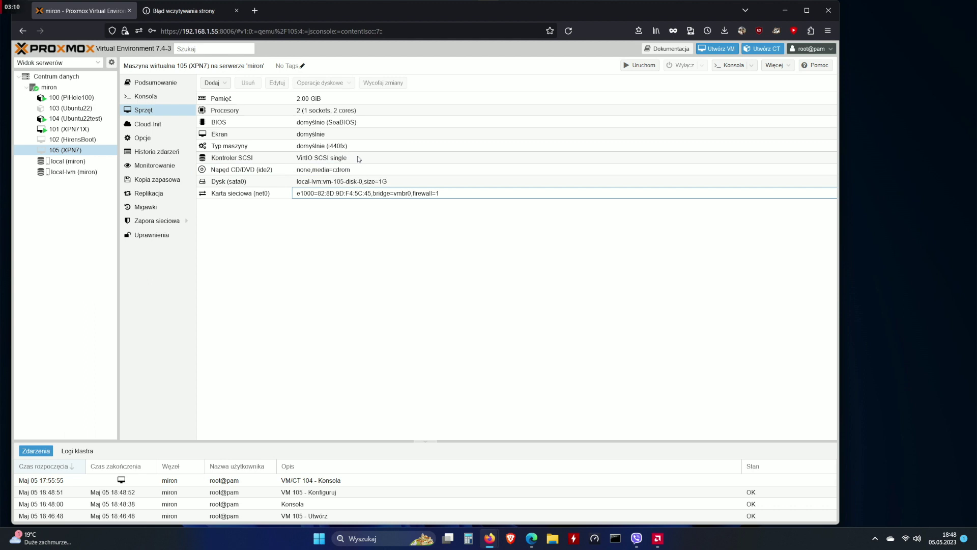
Add a new 32 GiB hard disk to XPN7 as SATA device 1 on the local-lvm storage
left_click(213, 82)
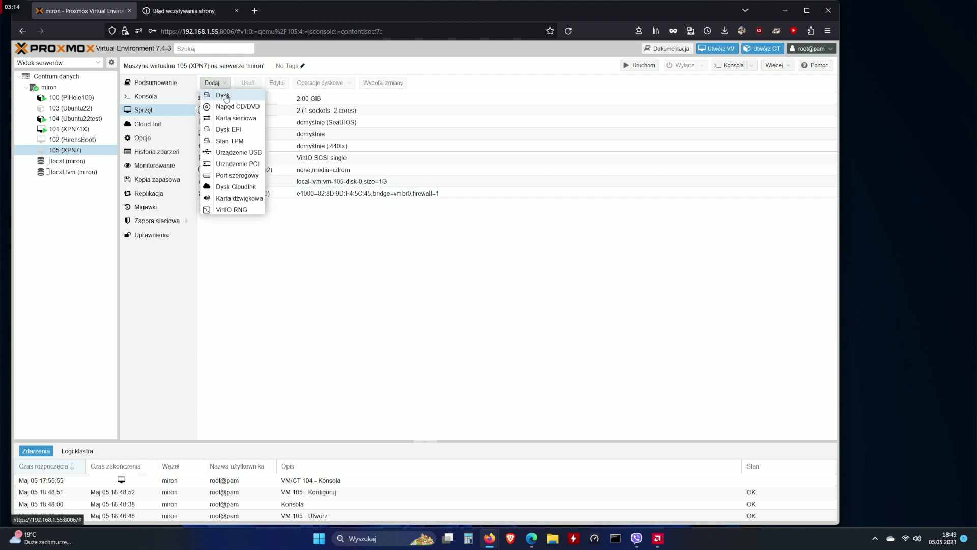
left_click(226, 96)
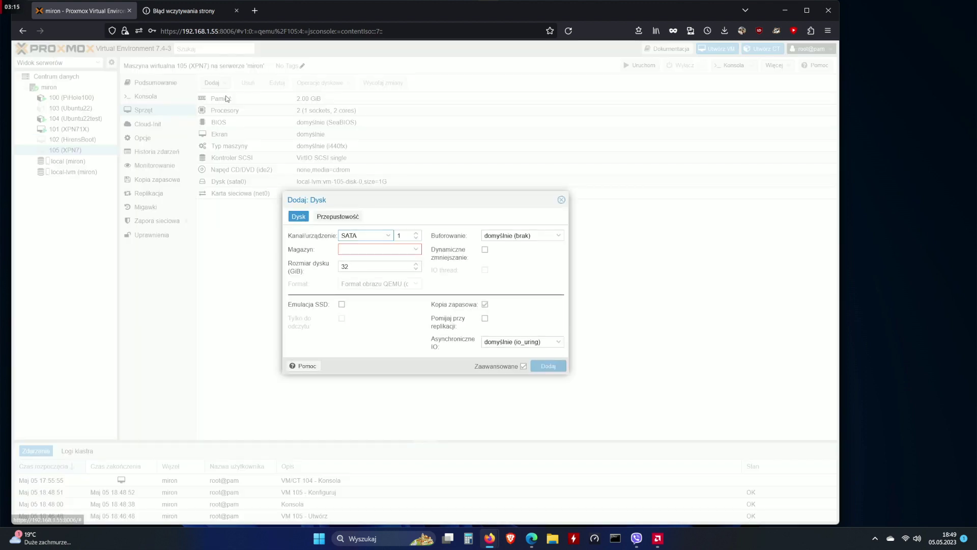
left_click(354, 267)
double_click(342, 266)
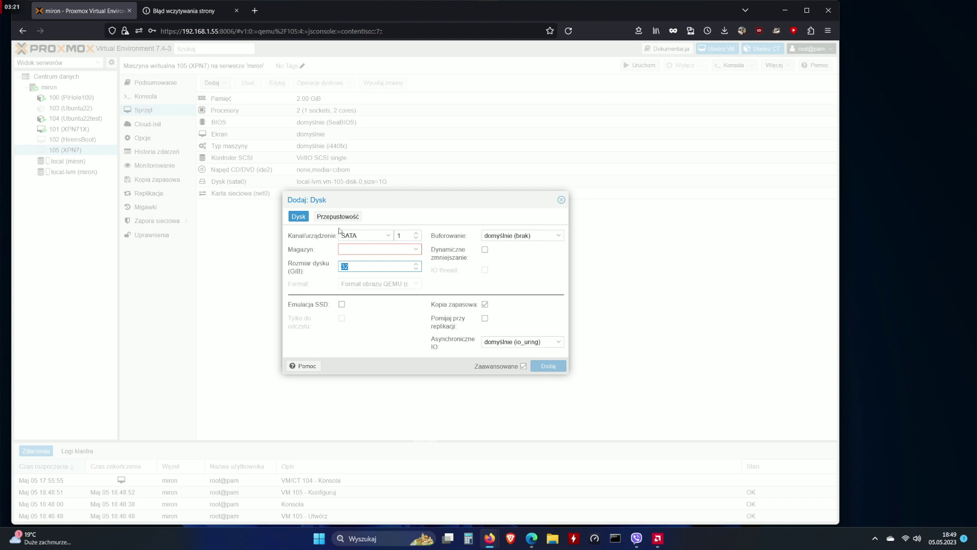
left_click(375, 265)
key("BackSpace")
type("2")
left_click(416, 249)
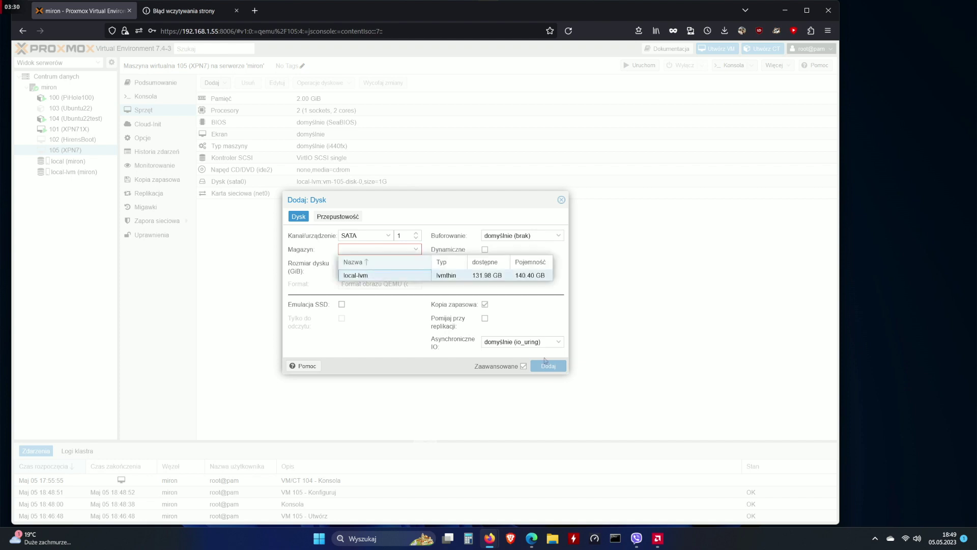
left_click(391, 275)
left_click(560, 366)
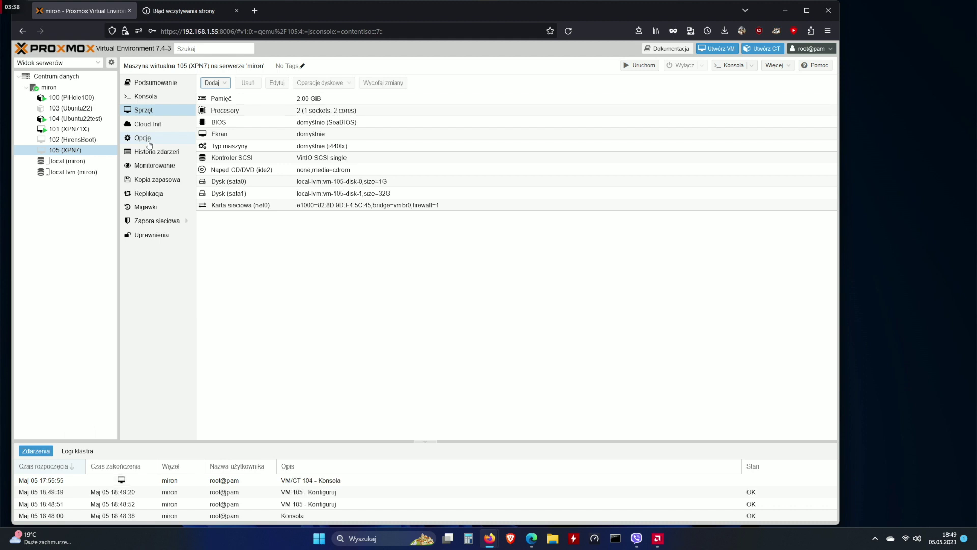
Edit XPN7's boot order so that sata0 is enabled and net0 and ide2 are disabled
left_click(149, 141)
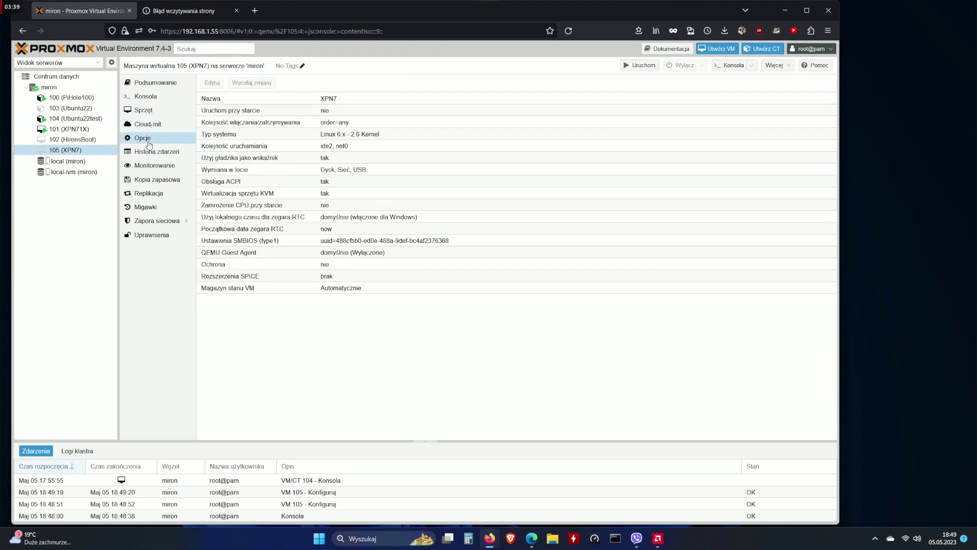
double_click(221, 145)
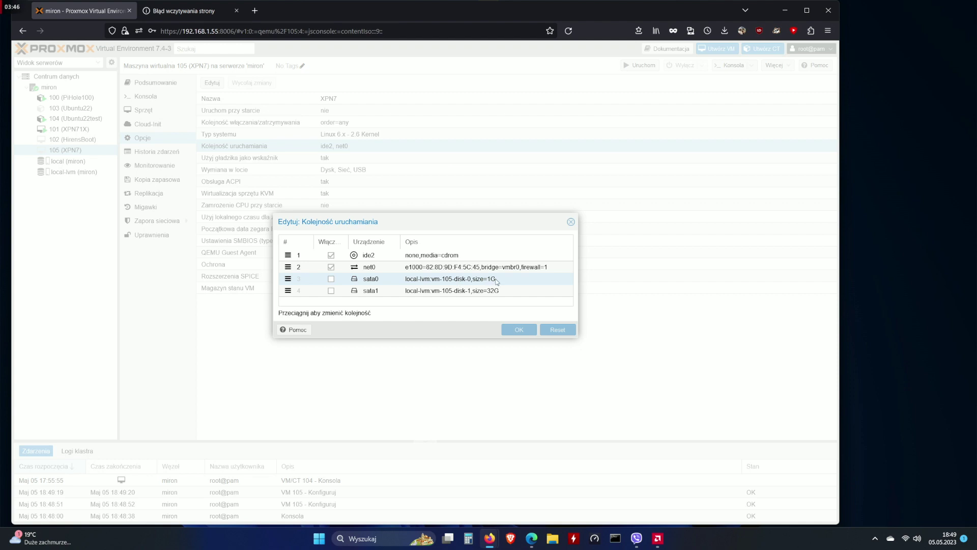
left_click(331, 280)
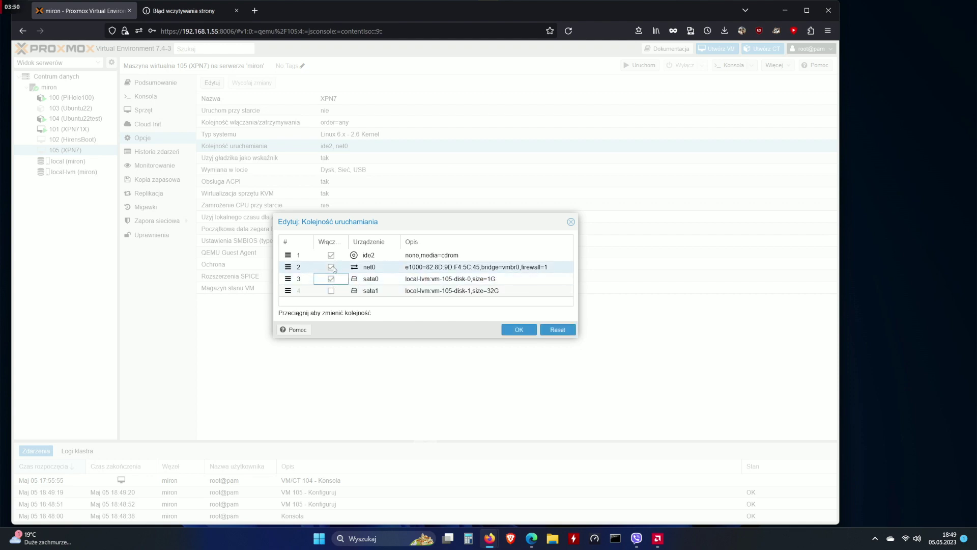
left_click(332, 267)
left_click(333, 258)
left_click(523, 330)
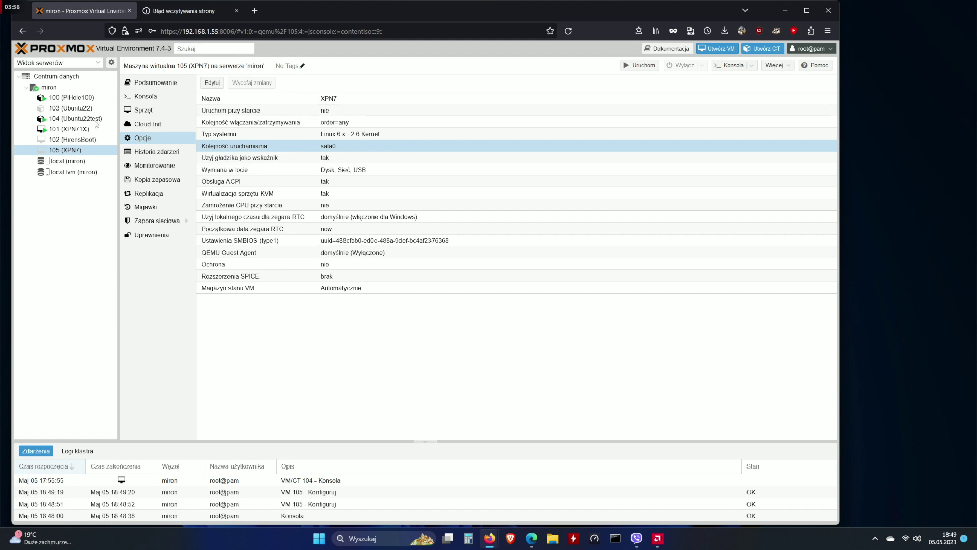
left_click(161, 104)
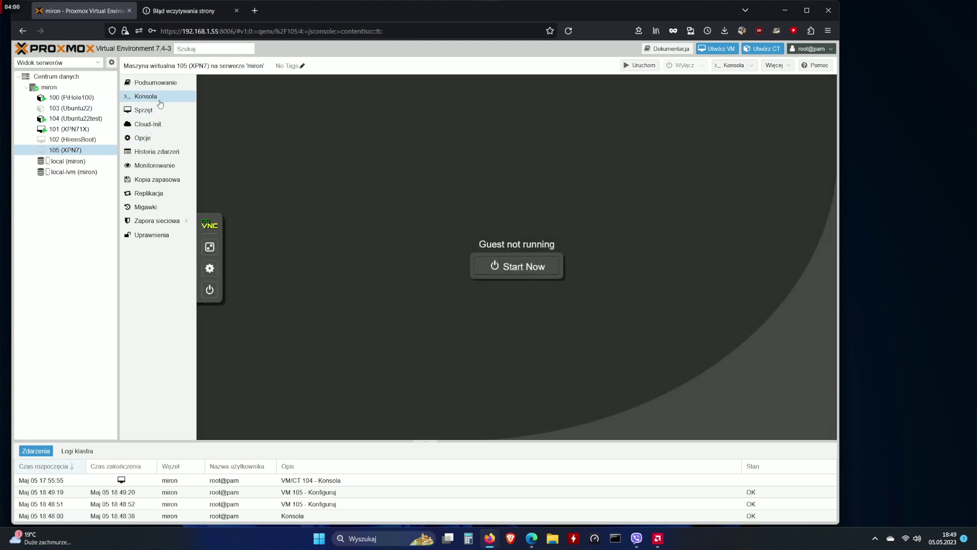
left_click(525, 272)
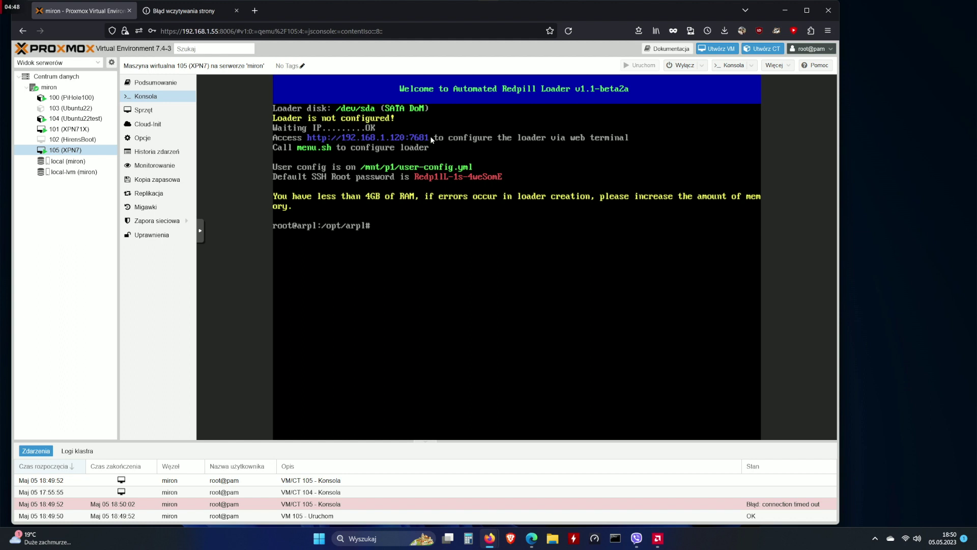
left_click(212, 12)
left_click(196, 29)
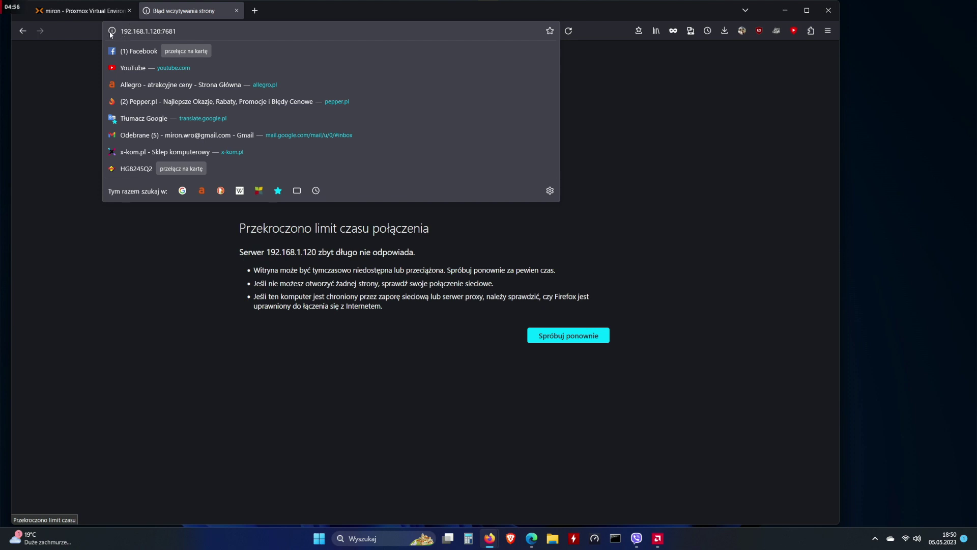
key("Home")
type("http")
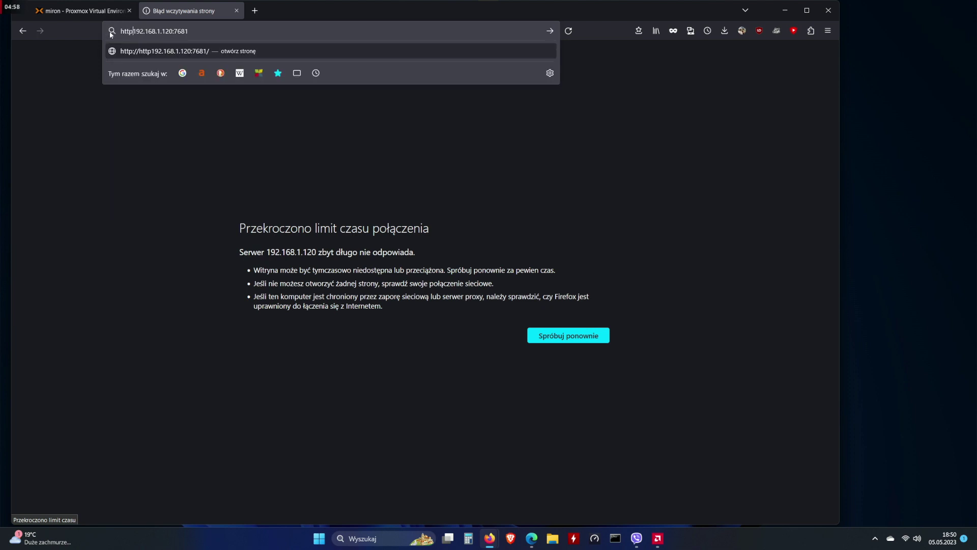
type("://")
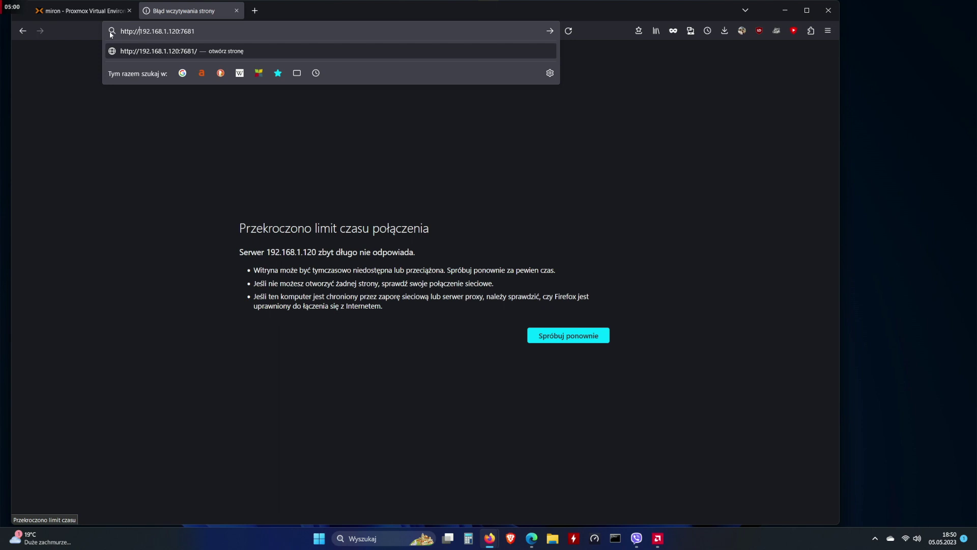
key("Return")
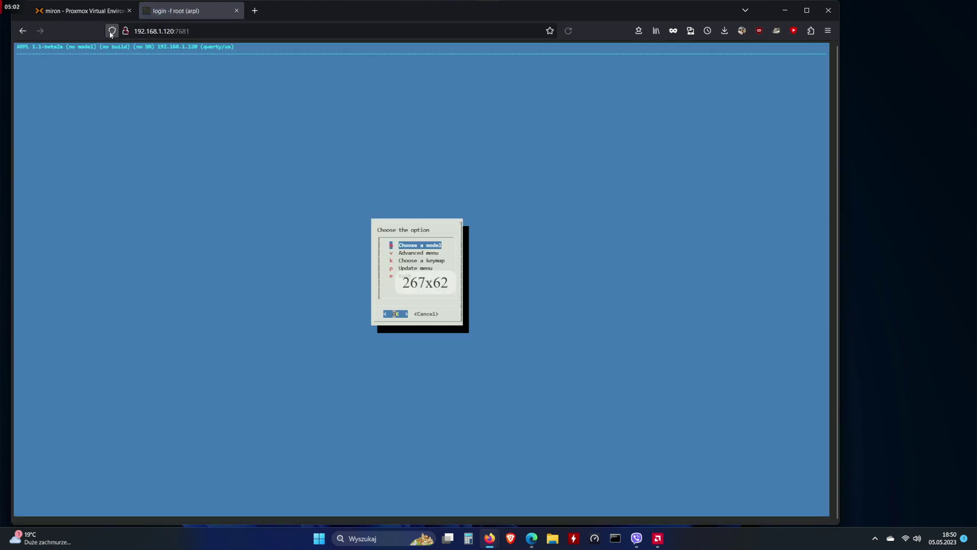